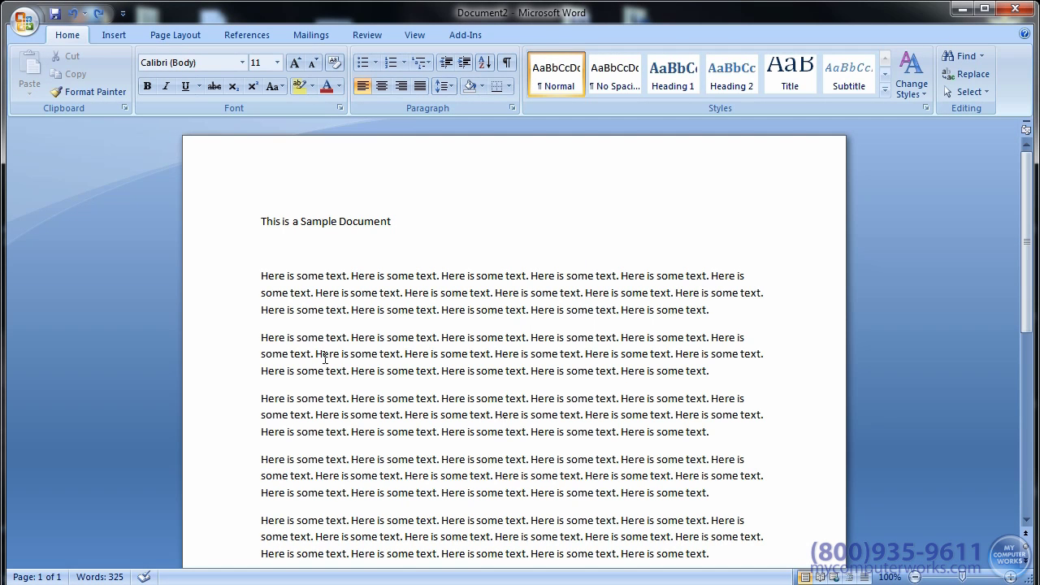
Step: Insert the sample picture Penguins.jpg at the start of the second body paragraph
left_click(263, 338)
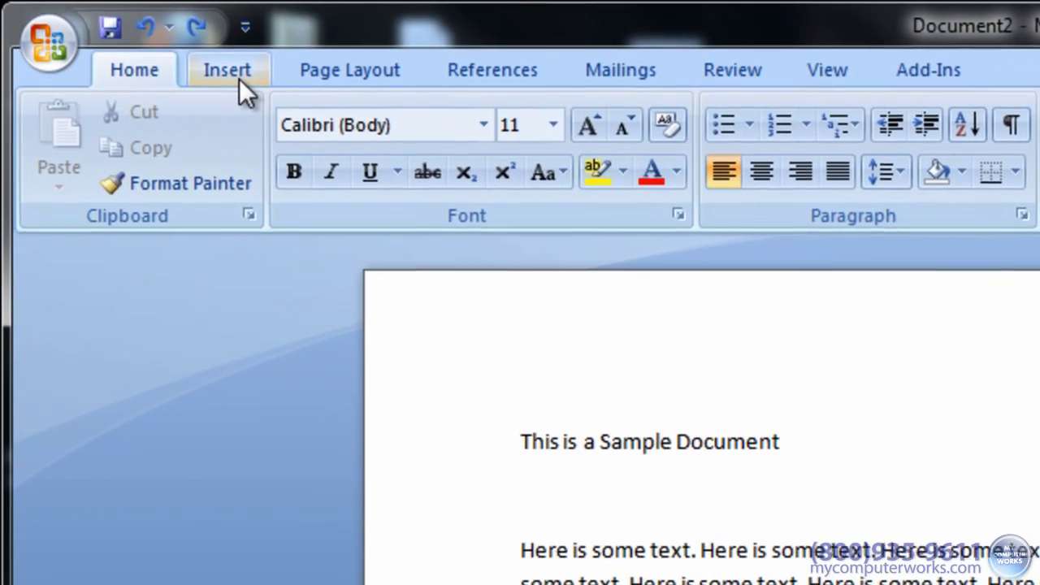
left_click(239, 79)
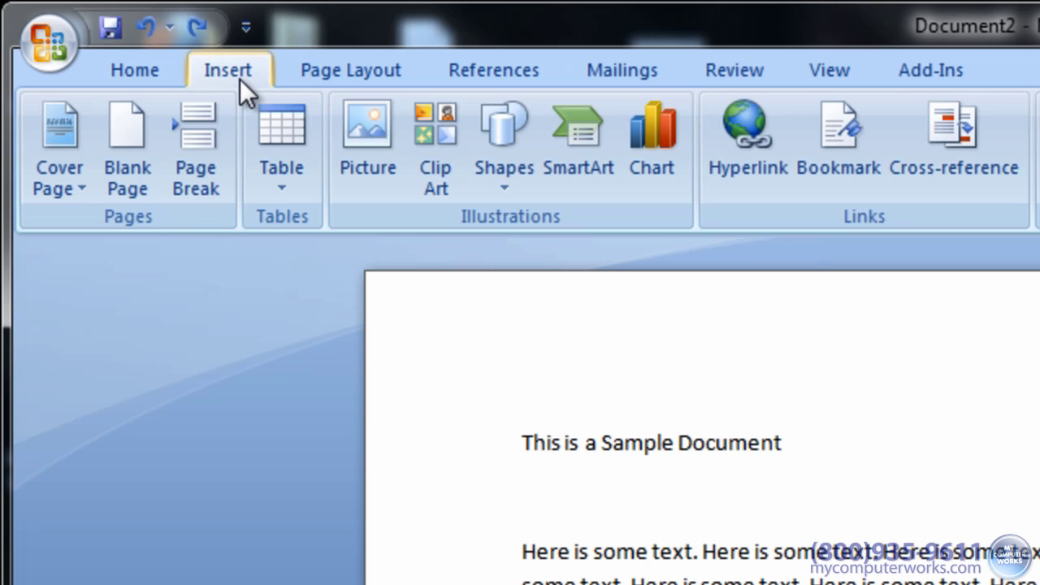
left_click(372, 135)
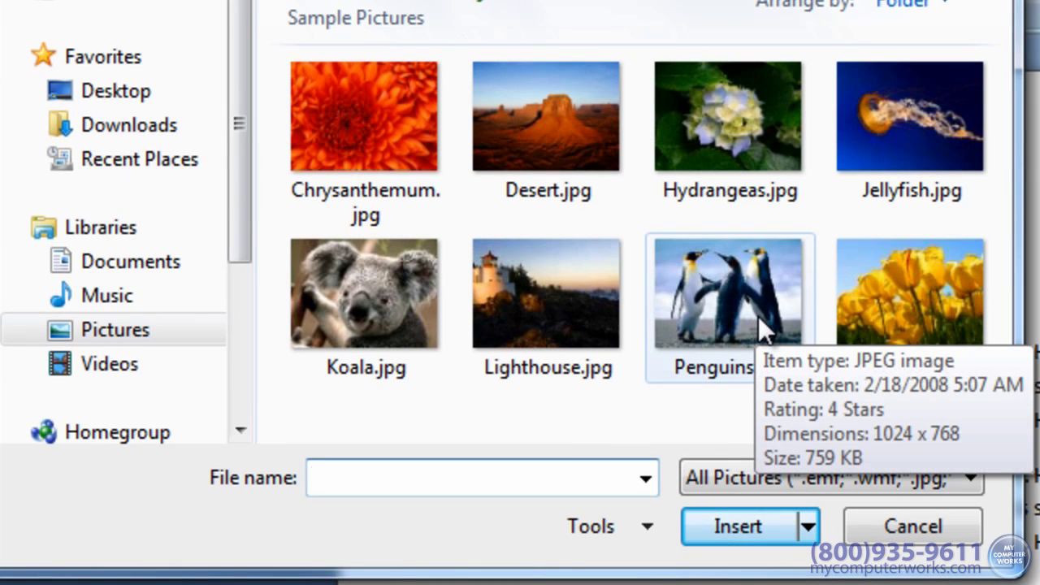
left_click(760, 318)
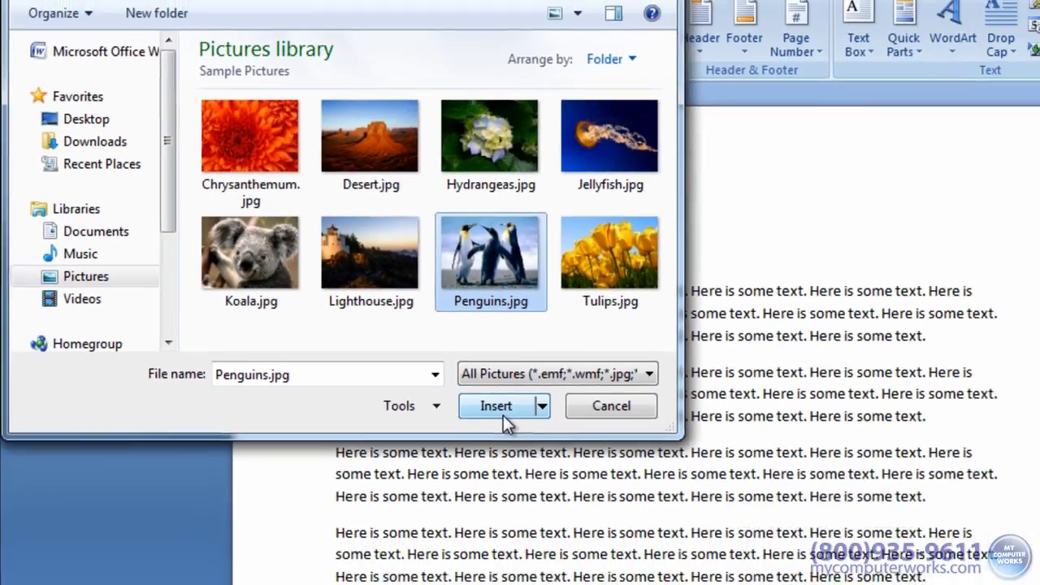
left_click(749, 537)
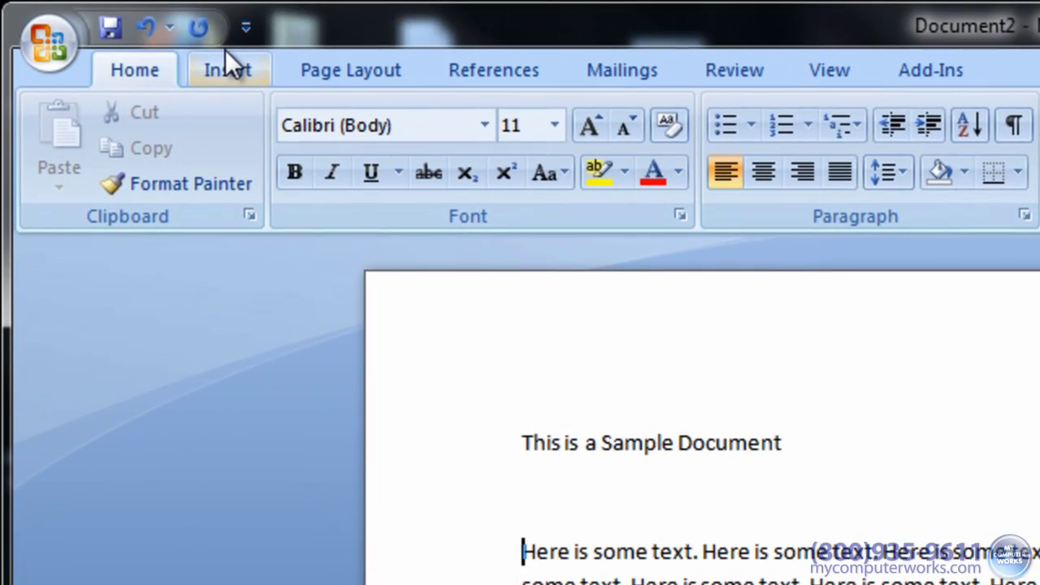
Step: Search the clip art for "car" and insert the red and yellow race car image into the document
left_click(225, 50)
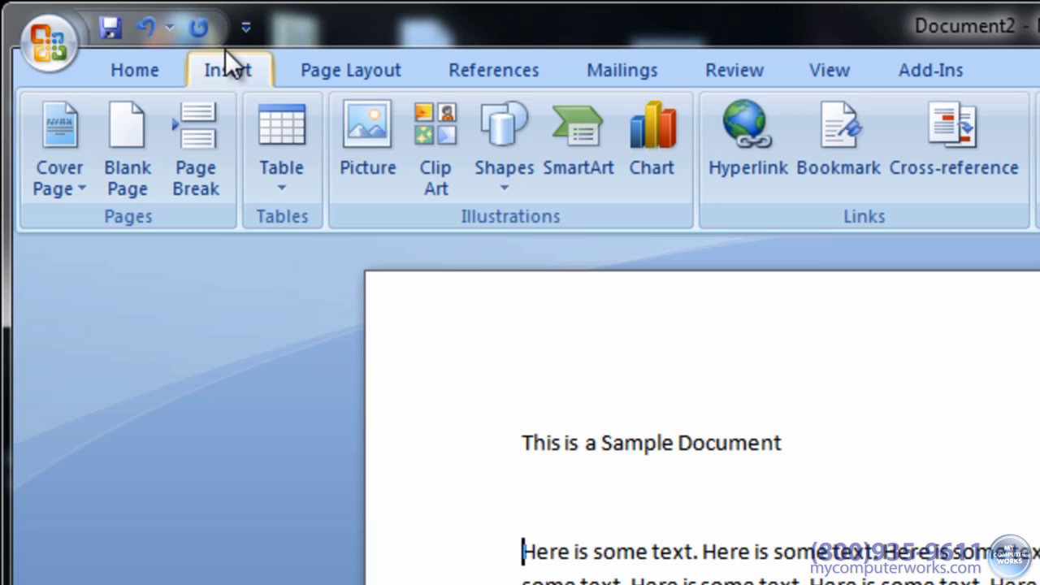
left_click(443, 132)
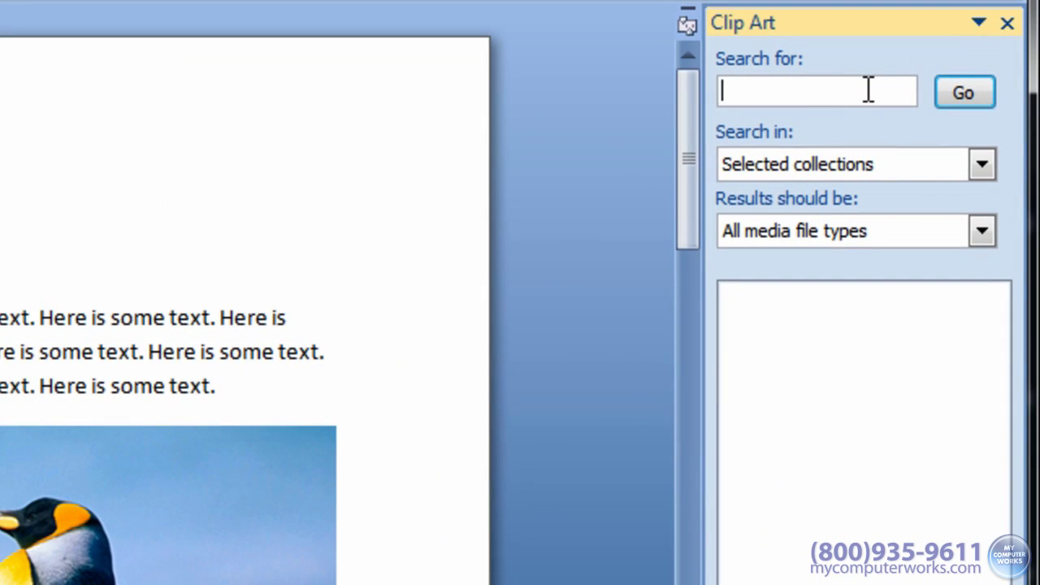
type("car")
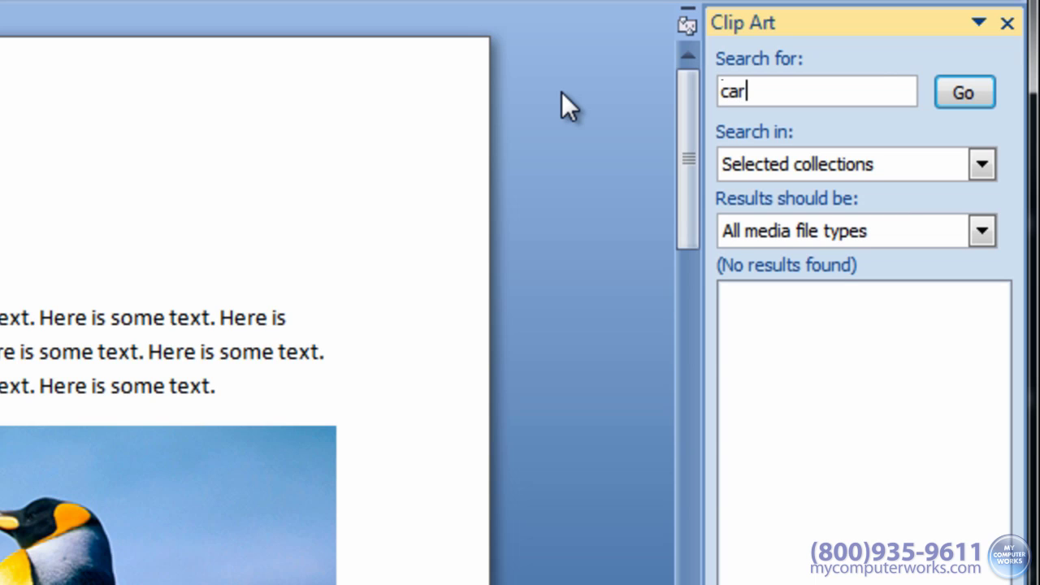
left_click(961, 97)
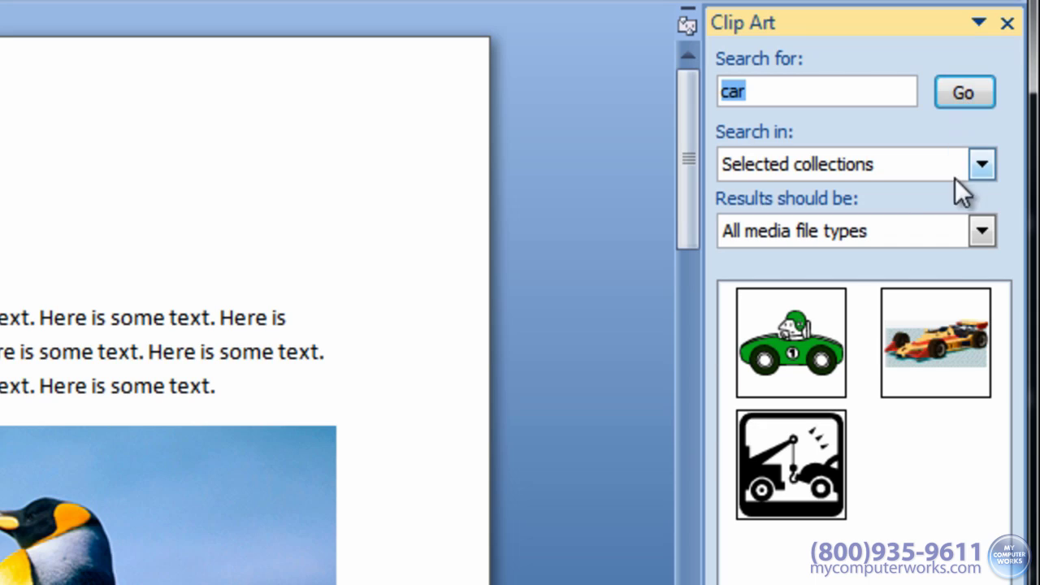
mouse_move(951, 341)
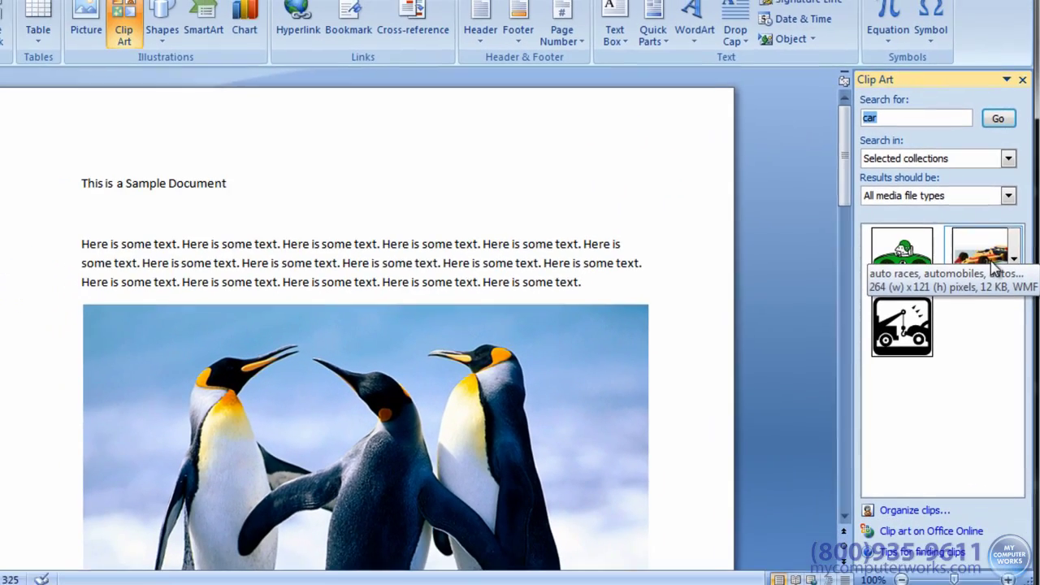
left_click(994, 270)
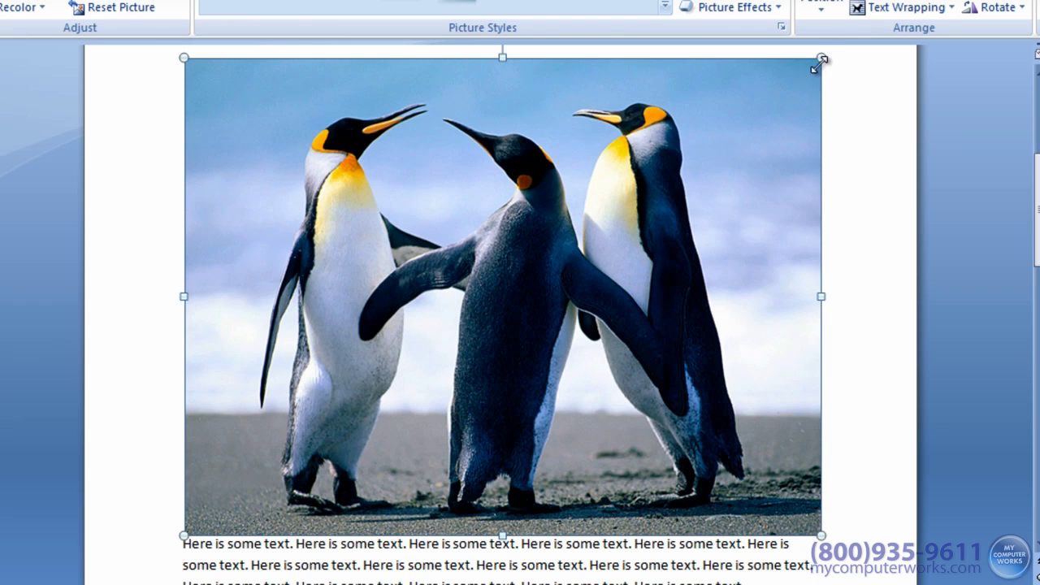
Step: Shrink the penguin picture by pulling its upper-right corner inward
left_click_drag(821, 57, 576, 241)
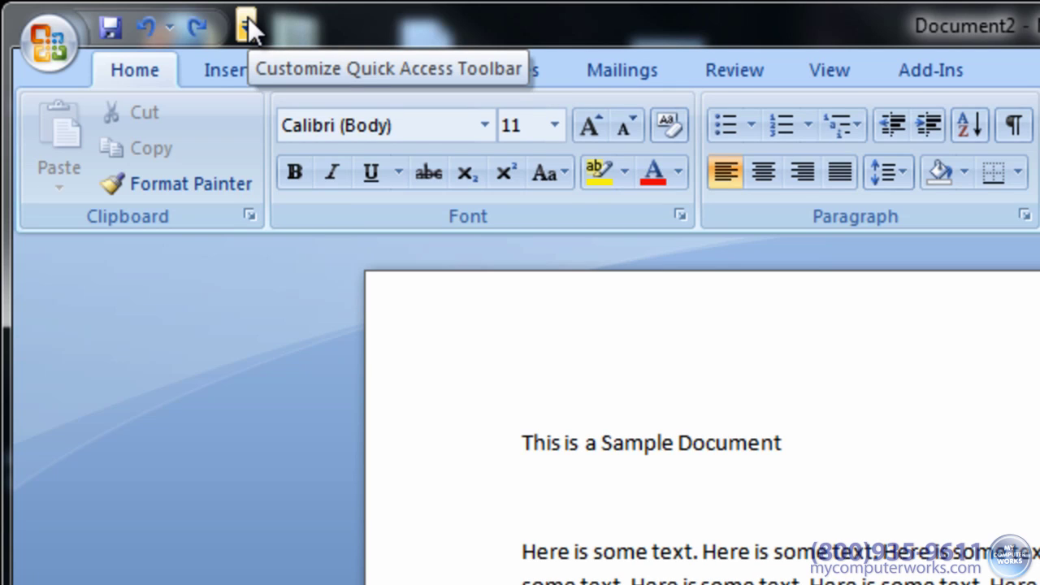
Step: Show the Quick Access Toolbar below the Ribbon and move it back above the Ribbon
left_click(248, 17)
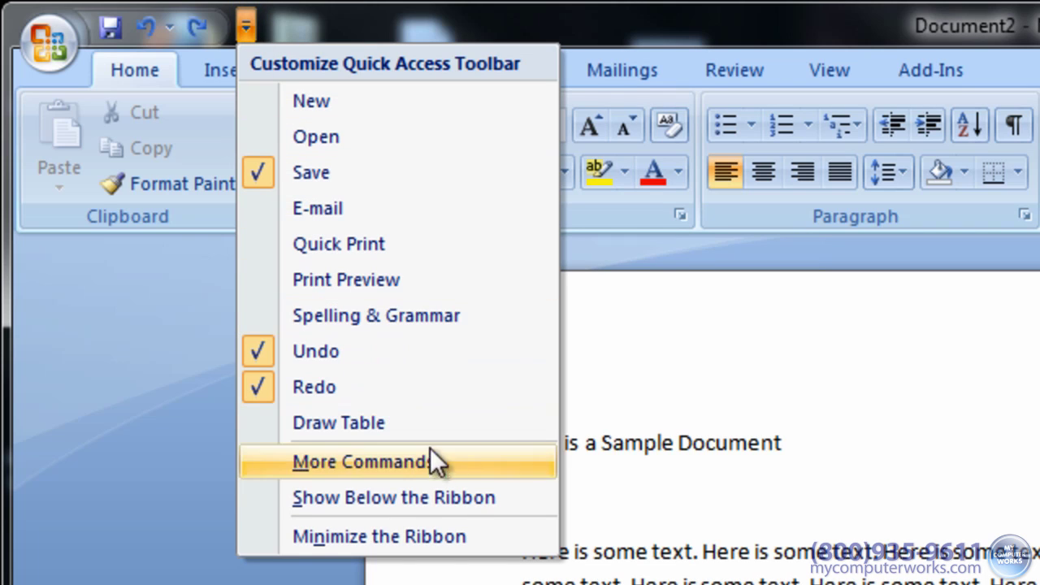
left_click(506, 498)
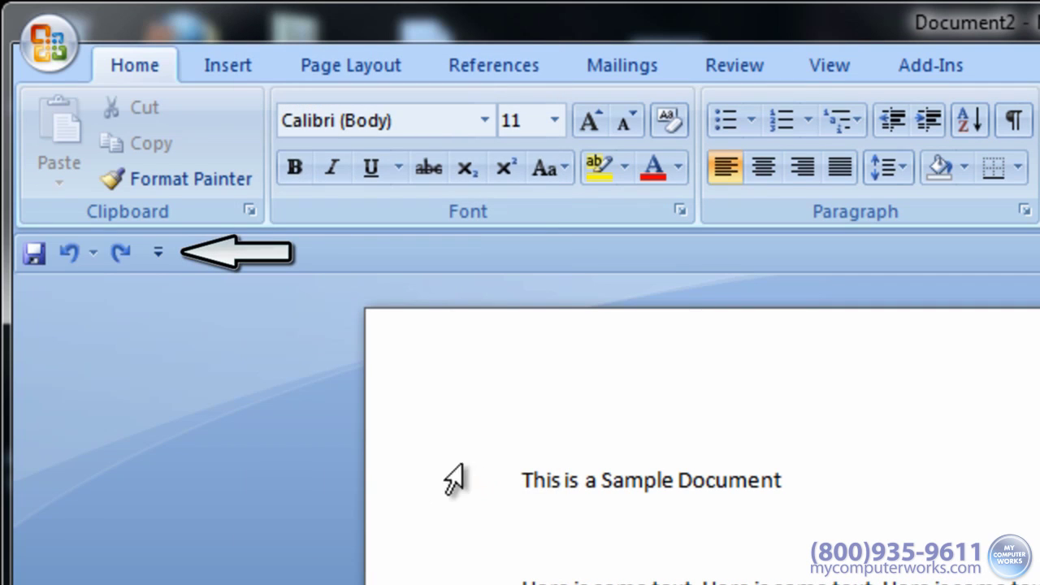
left_click(158, 254)
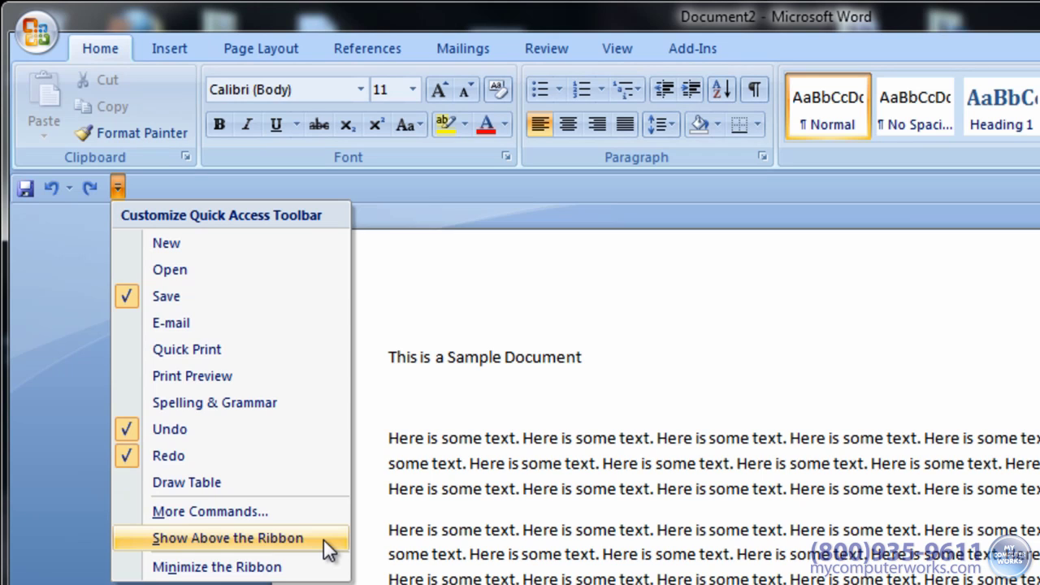
left_click(323, 539)
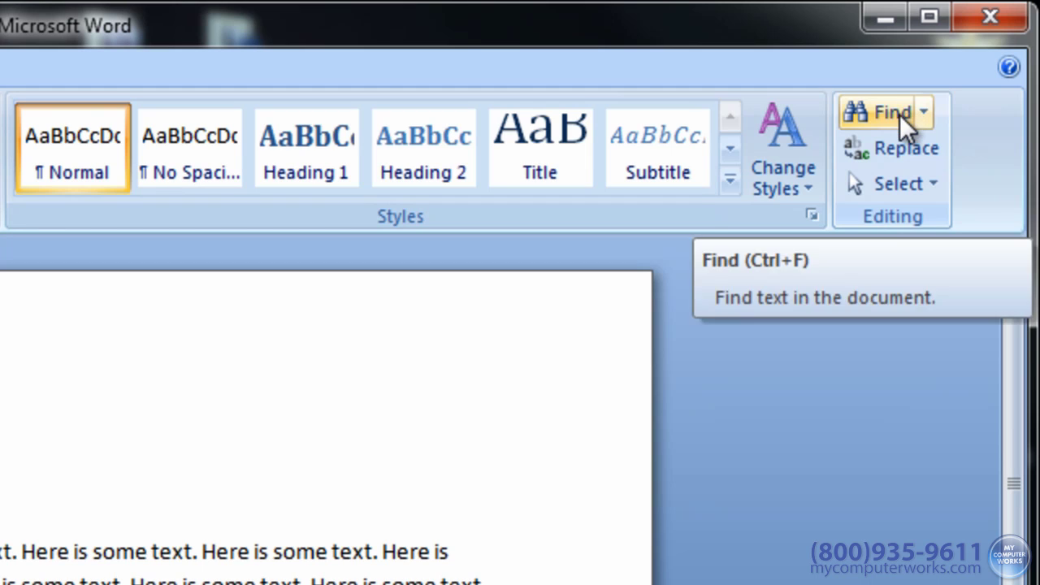
Step: Add the Find command to the Quick Access Toolbar and remove it again
right_click(900, 114)
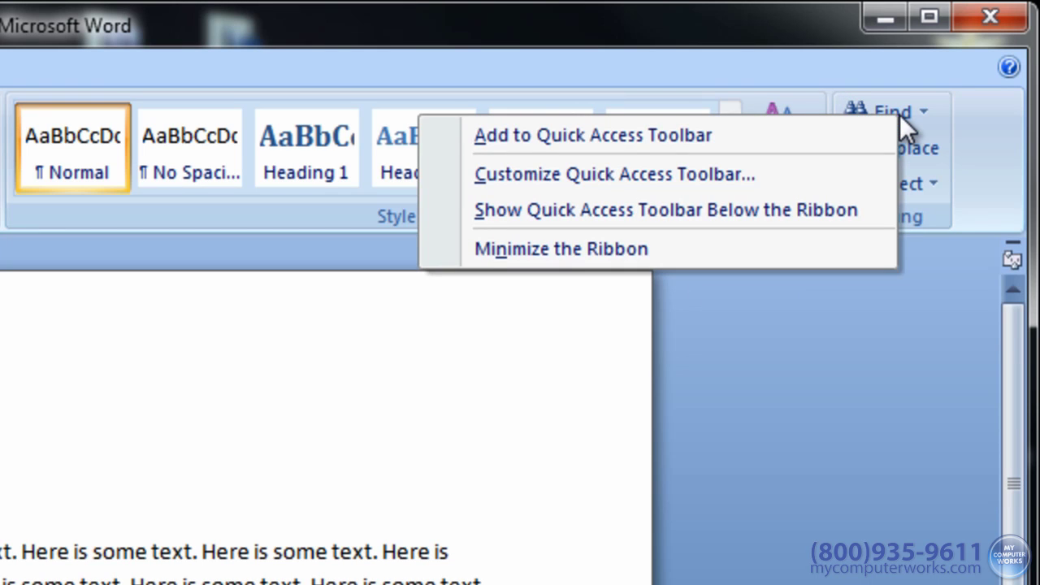
left_click(782, 135)
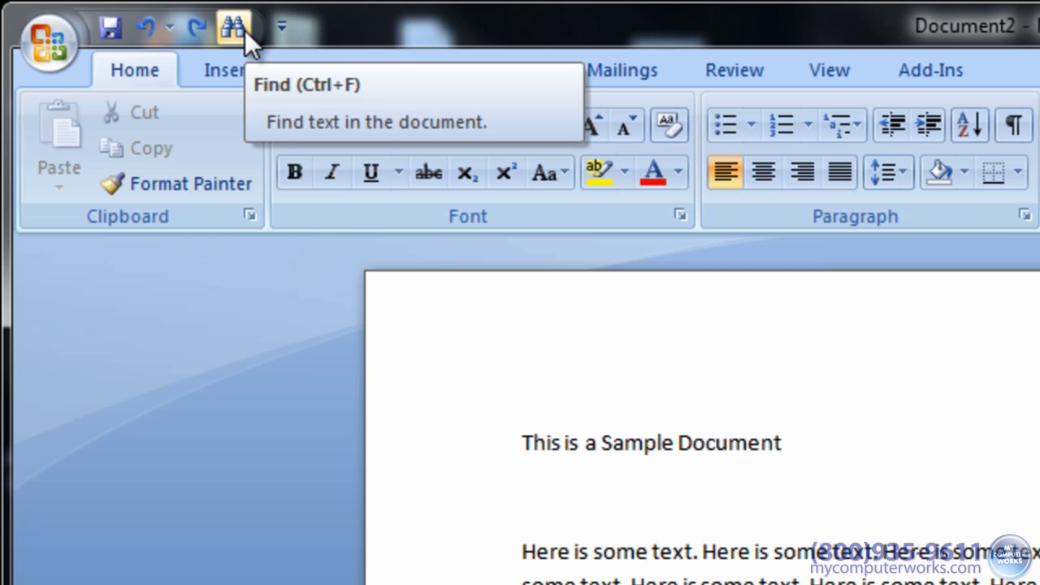
right_click(244, 30)
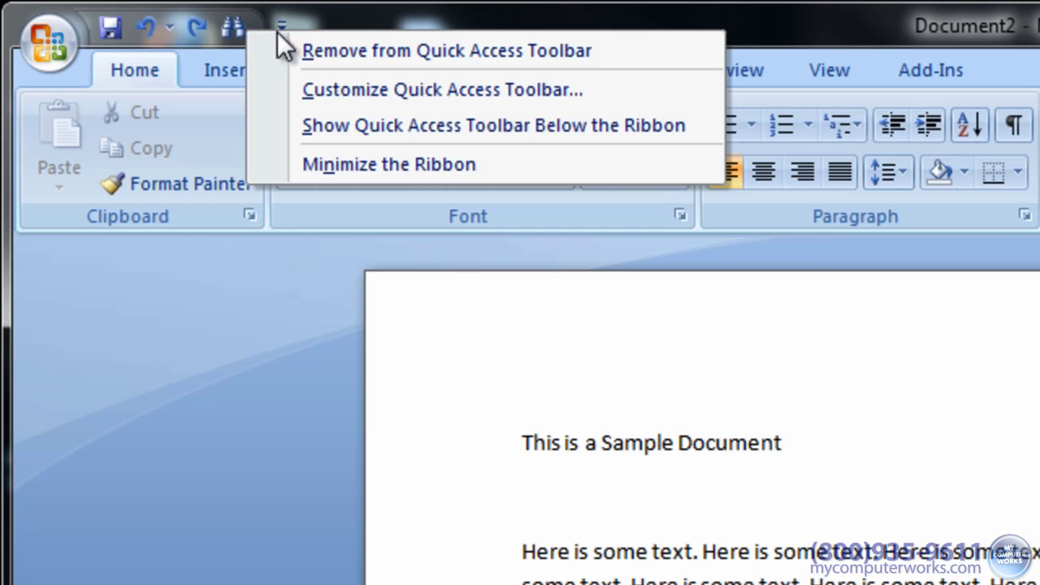
left_click(620, 61)
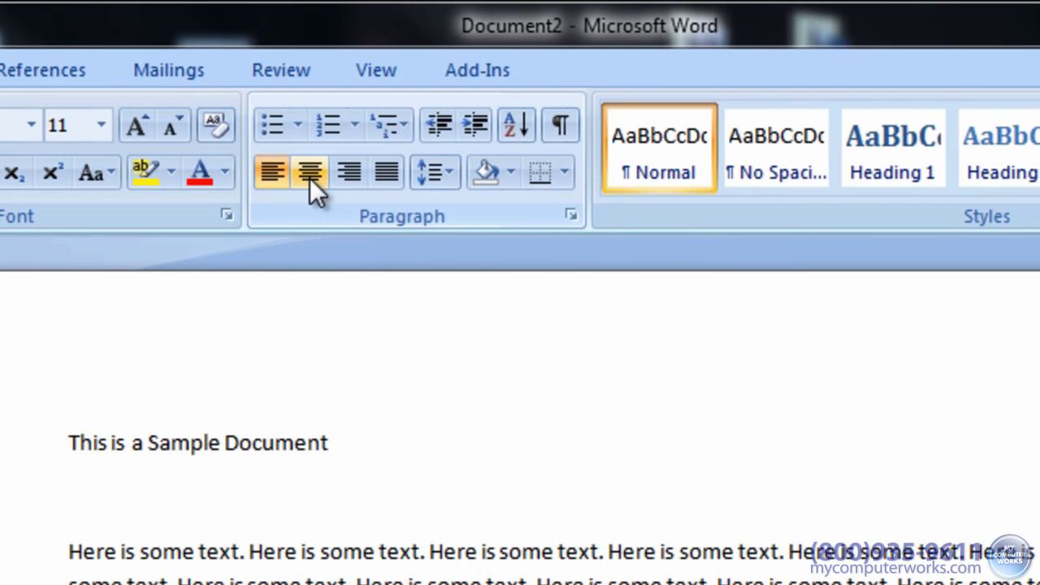
Step: Open the Quick Access Toolbar customization and add Create Link from the All Commands list
right_click(383, 179)
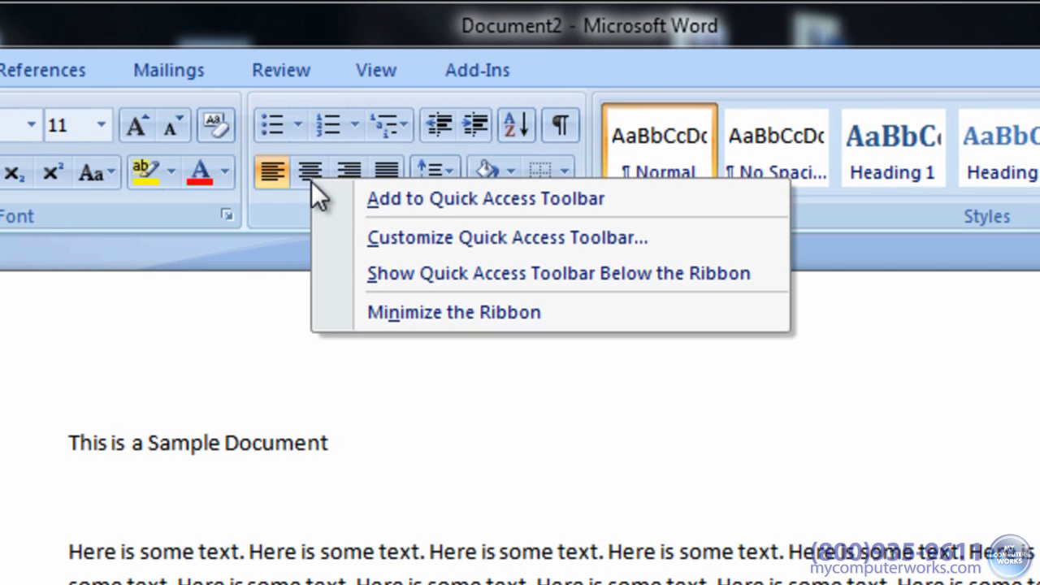
left_click(474, 241)
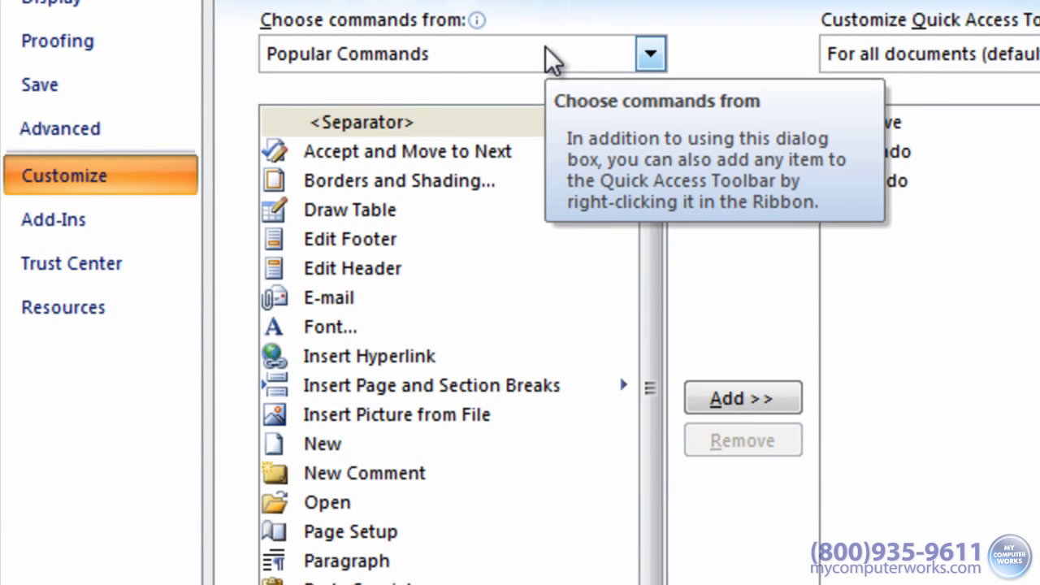
left_click(650, 55)
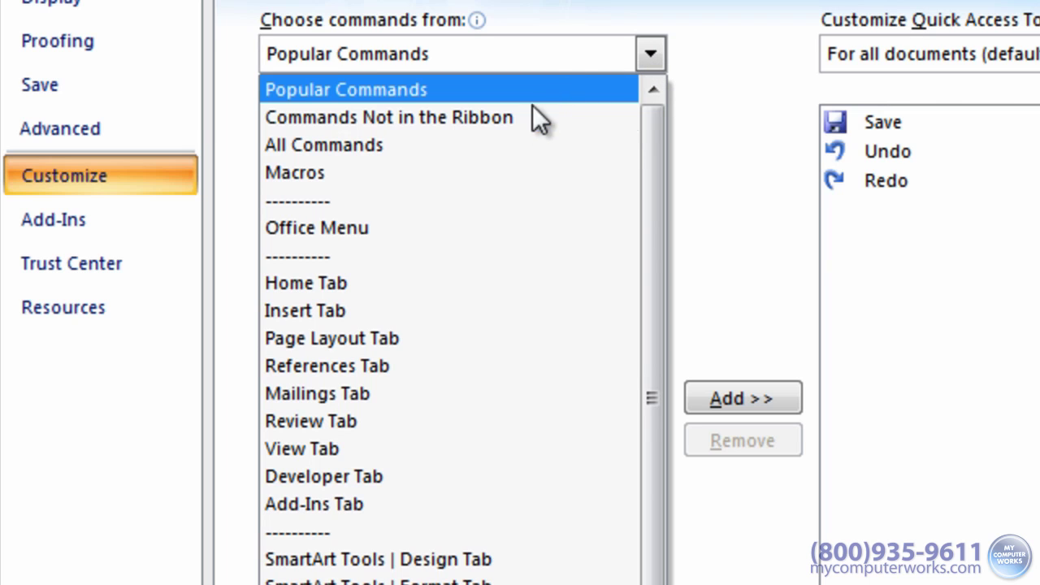
left_click(449, 144)
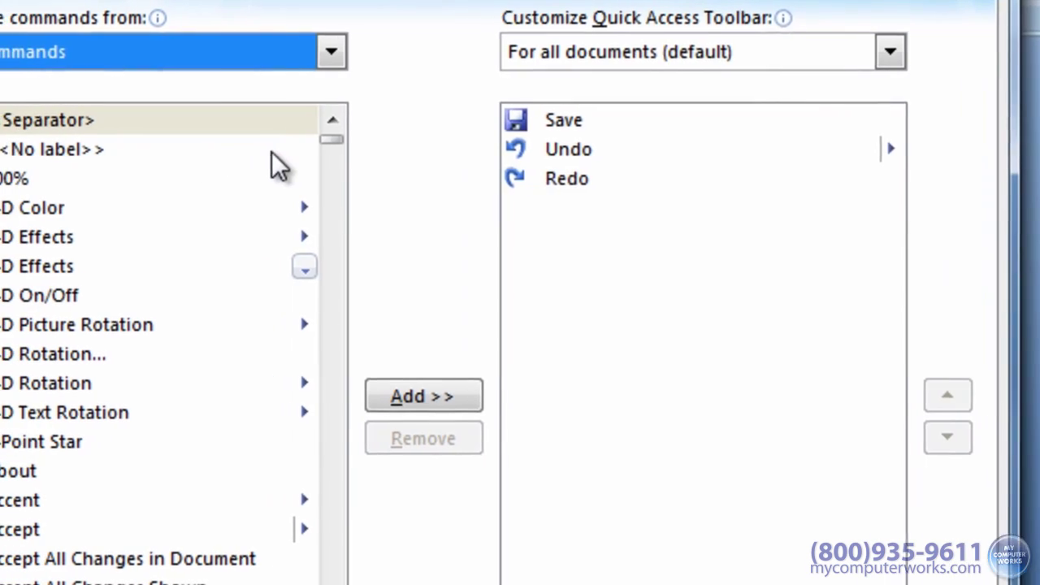
left_click_drag(407, 150, 410, 245)
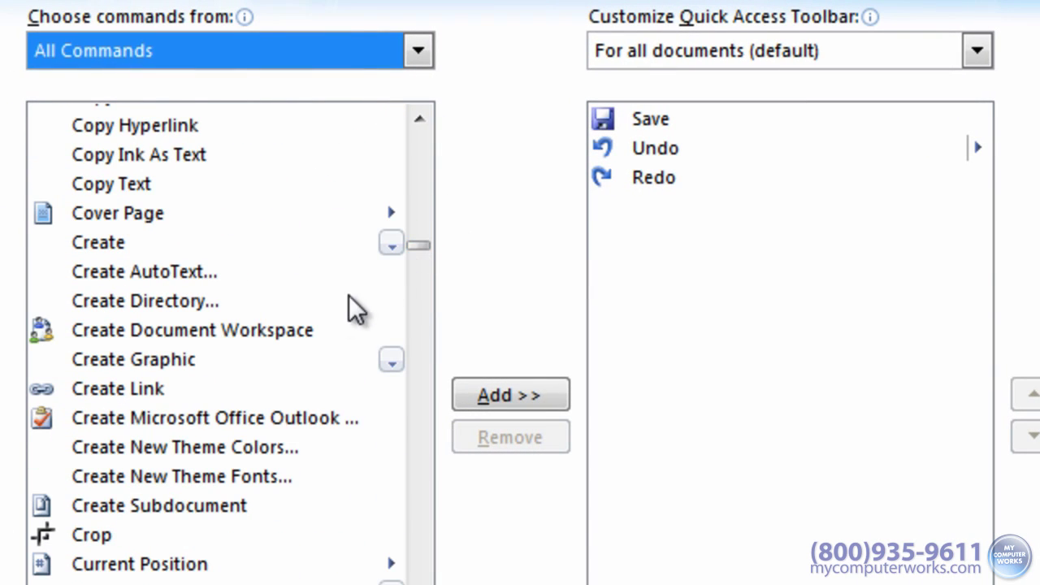
left_click(163, 395)
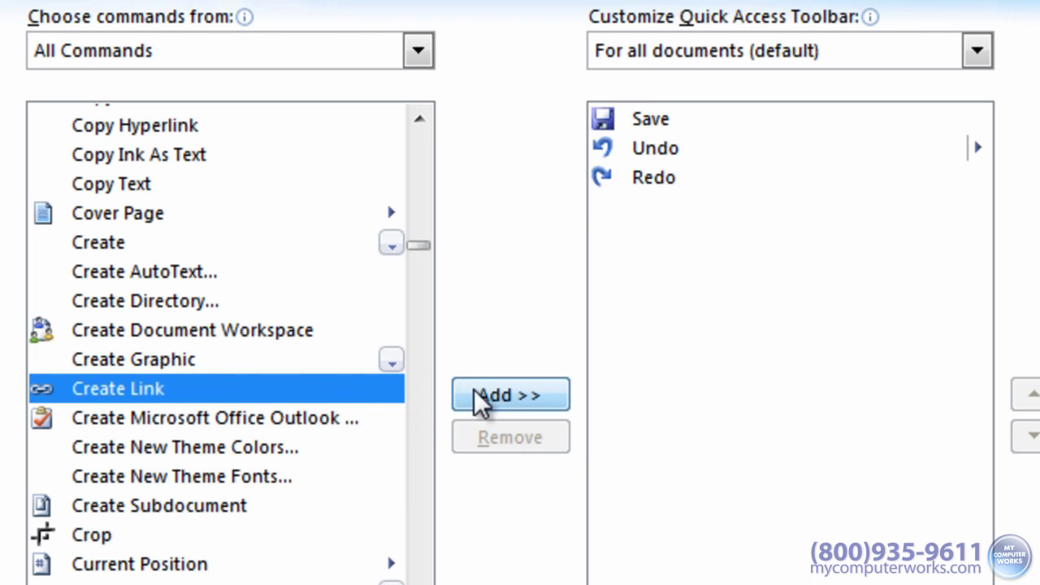
left_click(552, 402)
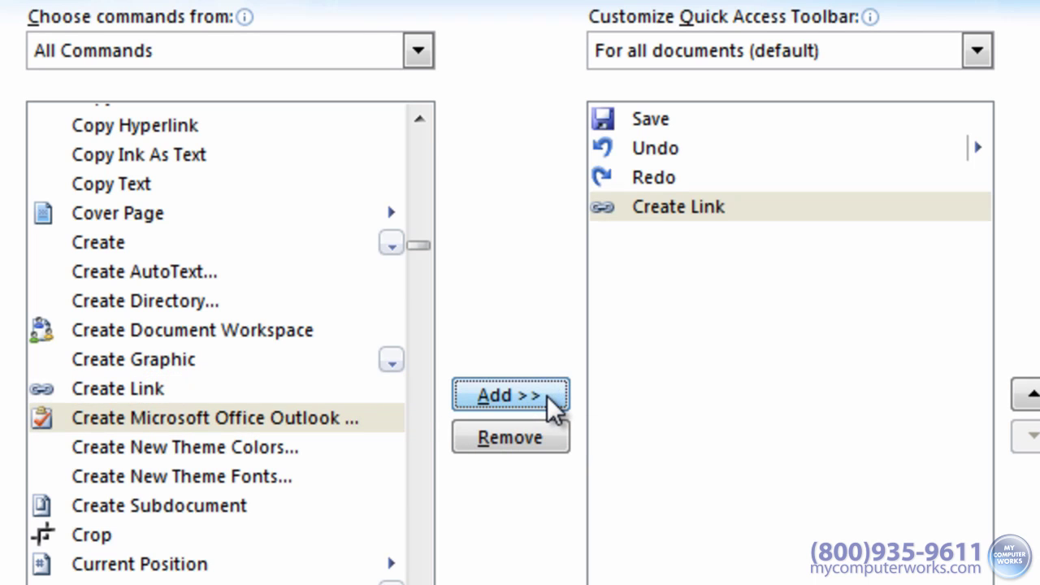
Step: Add the Crop command to the Quick Access Toolbar's command list
left_click(174, 392)
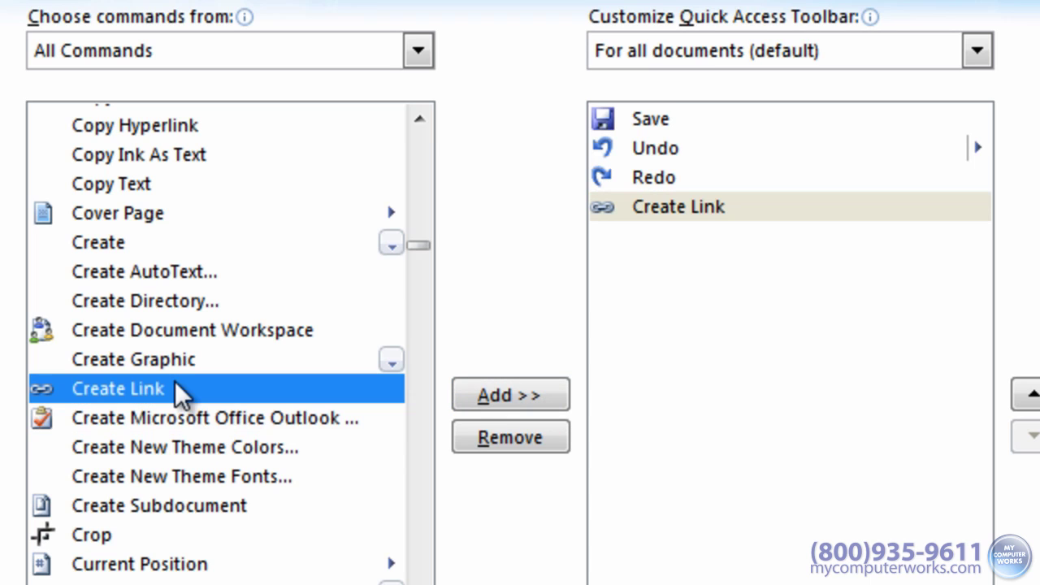
left_click(107, 540)
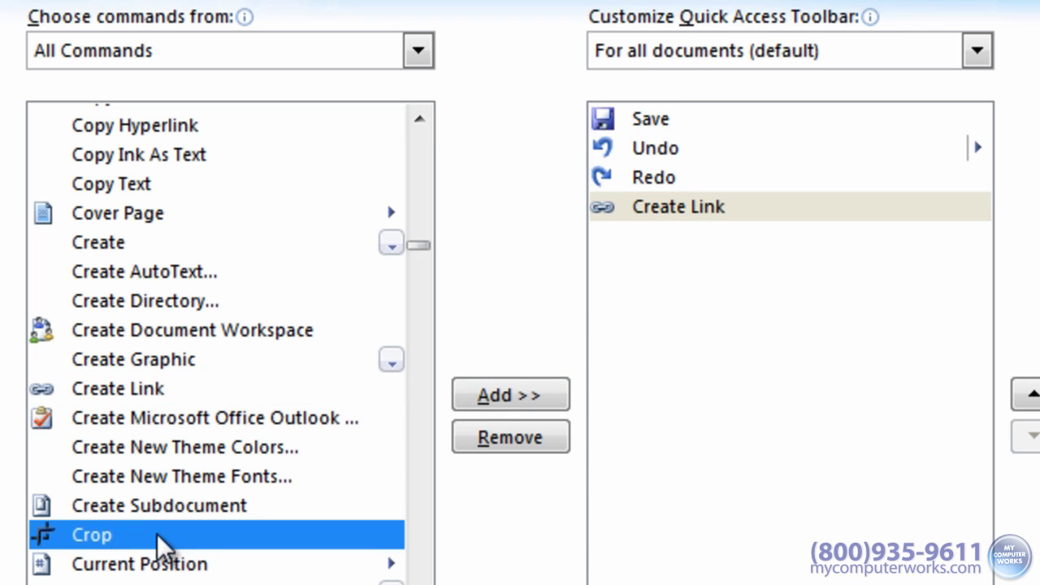
left_click(520, 402)
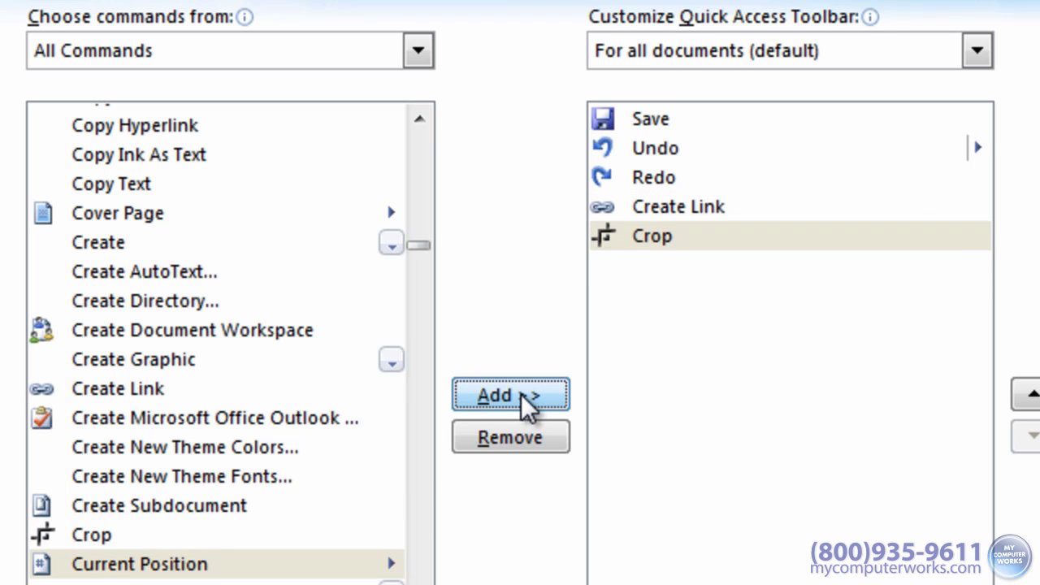
Step: Remove Create Link from the Quick Access Toolbar's command list
left_click(758, 210)
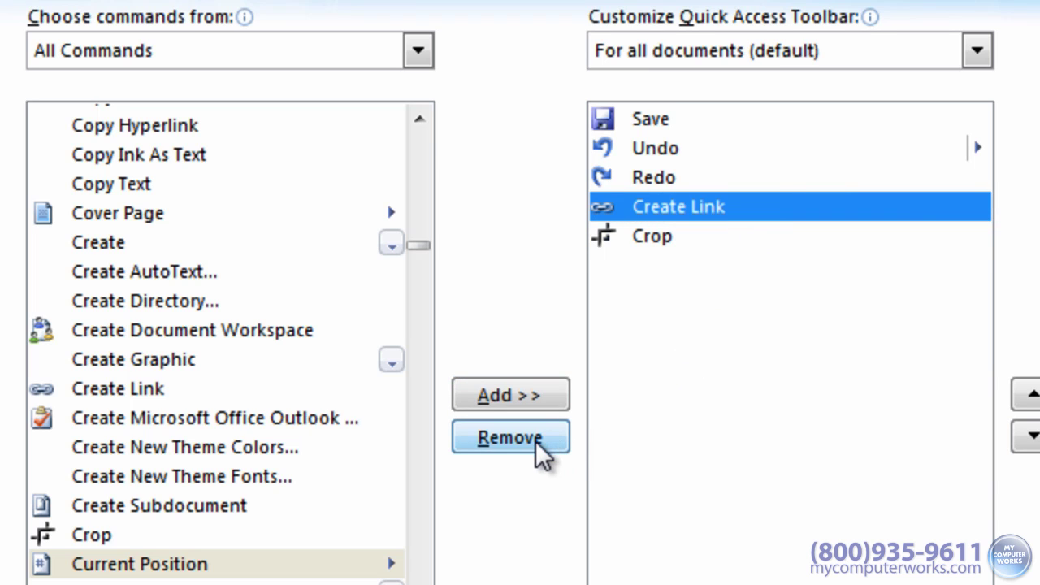
left_click(510, 438)
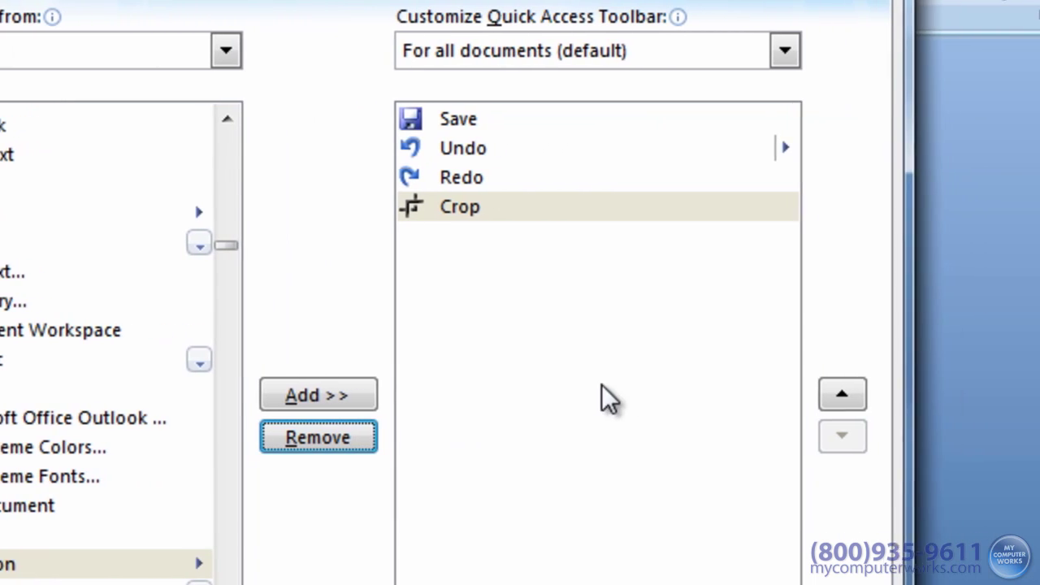
Step: Reorder Crop in the Quick Access Toolbar list by moving it to the top and back down between Undo and Redo
left_click(827, 395)
left_click(826, 395)
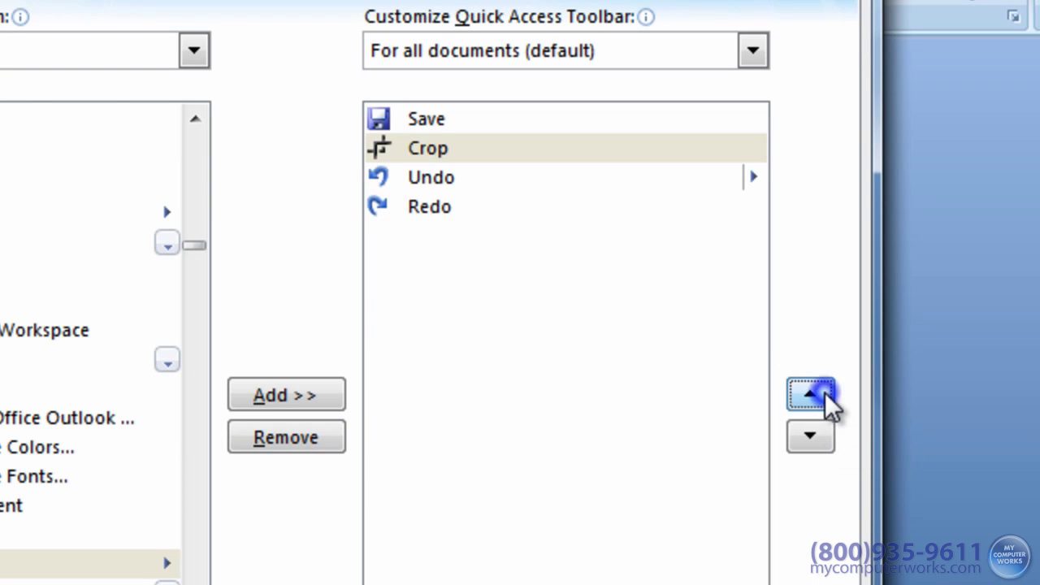
left_click(827, 395)
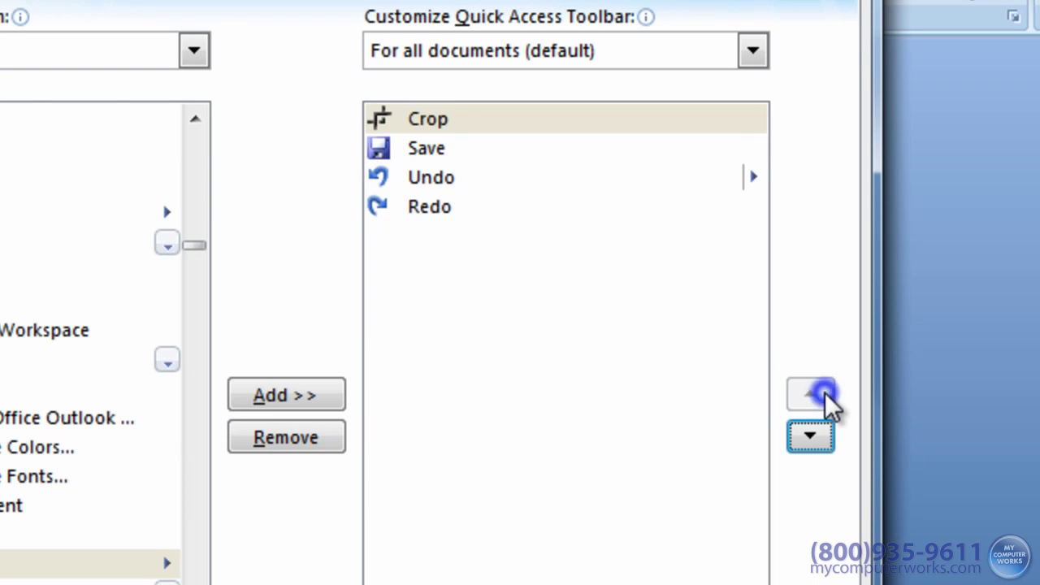
left_click(819, 435)
left_click(820, 435)
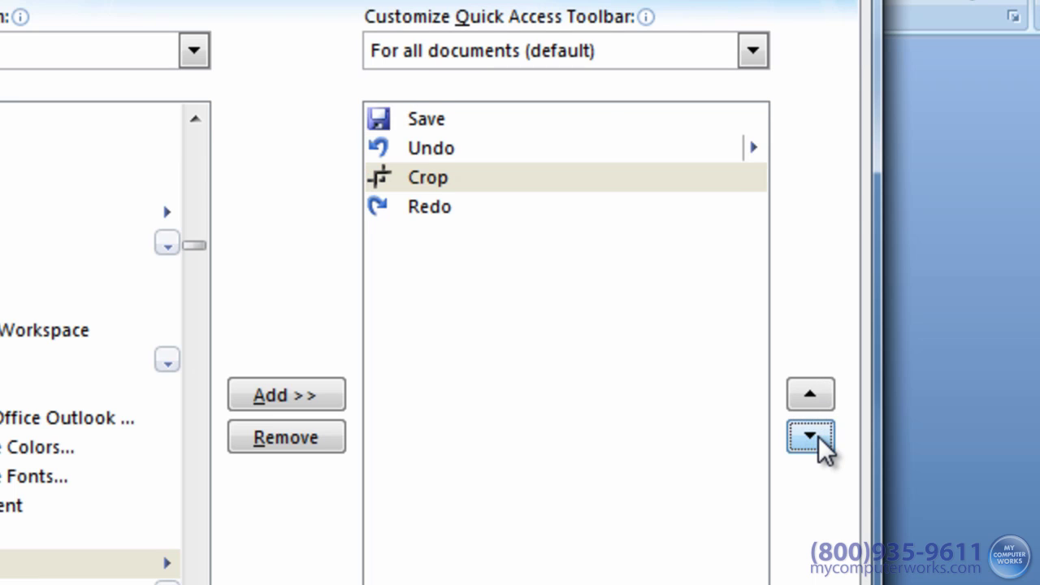
Step: Move Crop below Redo in the Quick Access Toolbar list and apply the Word options
left_click(819, 437)
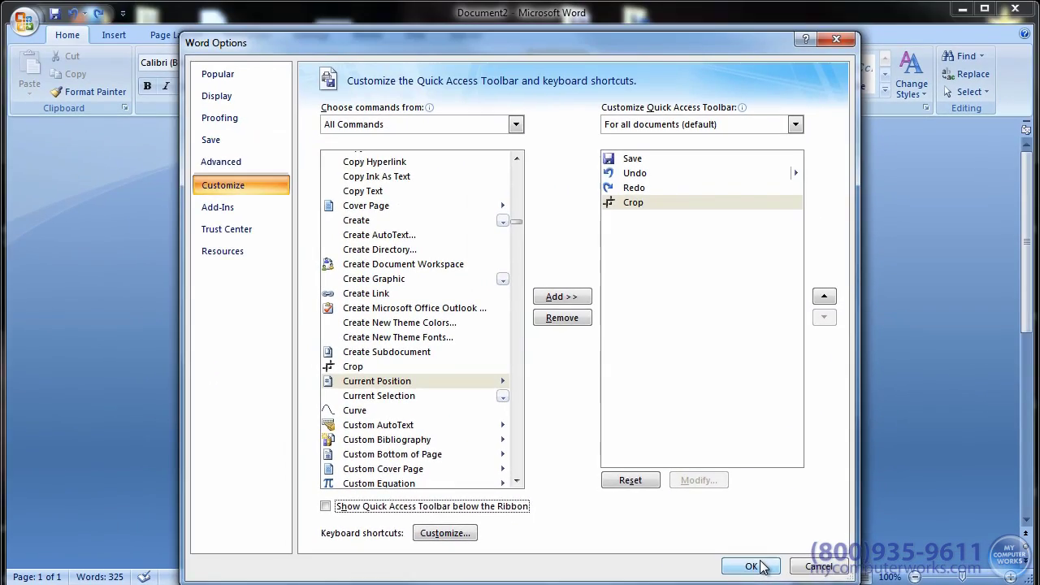
left_click(686, 549)
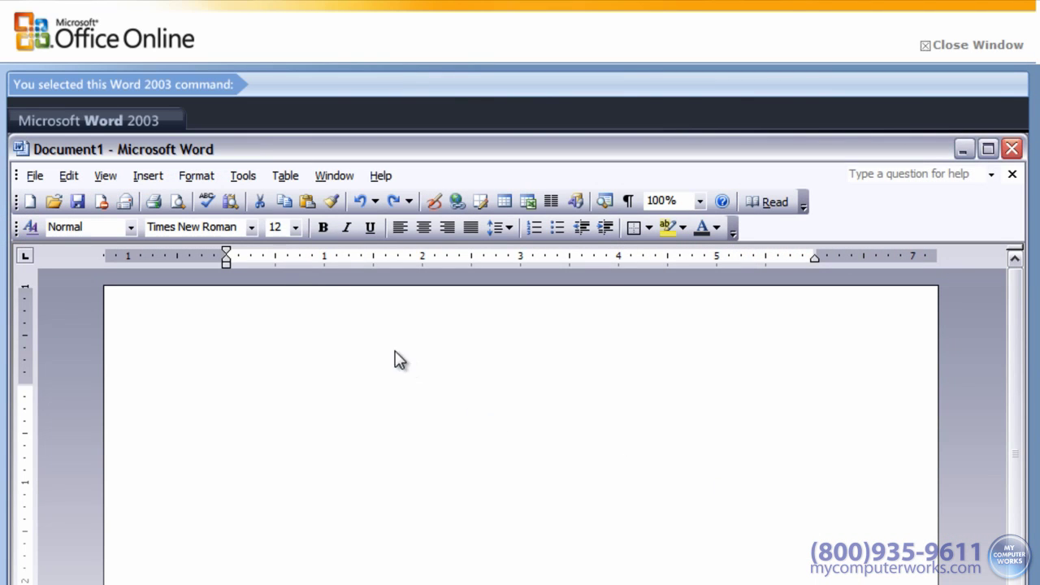
Step: Switch to the Office Online interactive Word 2003 guide and look up the Spelling and Grammar command among the Tools commands
left_click(226, 195)
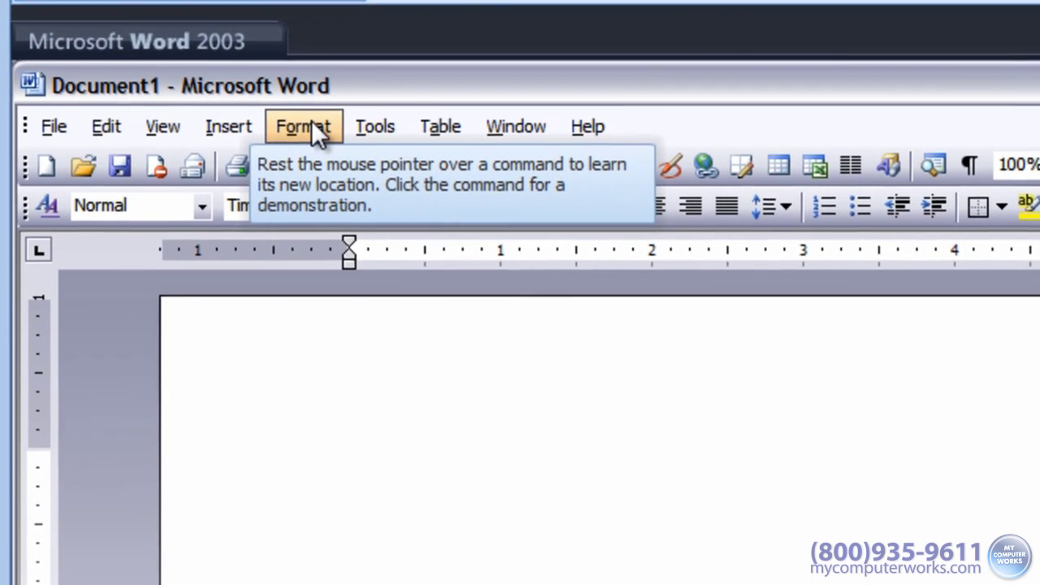
left_click(226, 166)
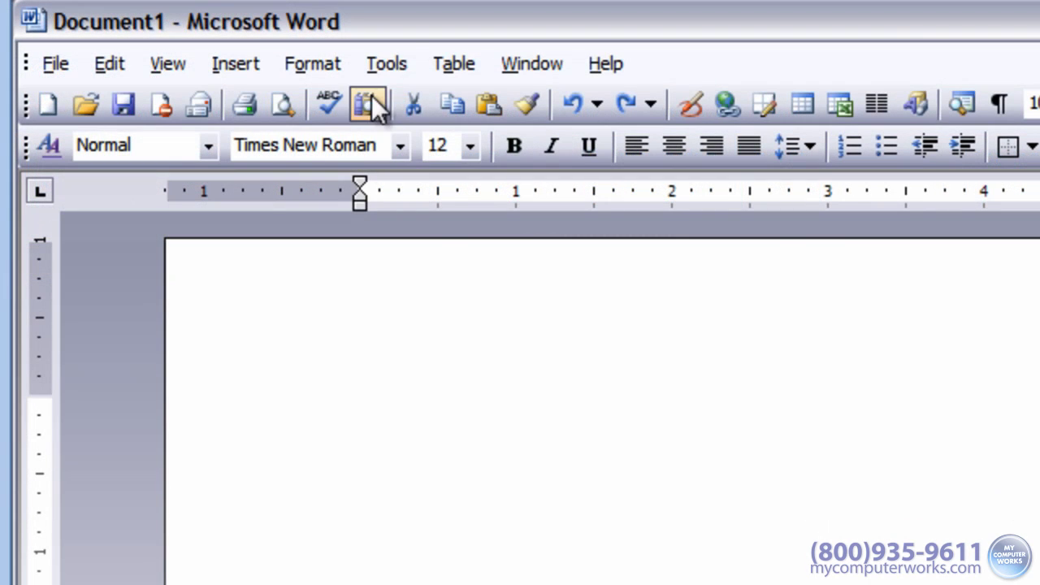
left_click(387, 65)
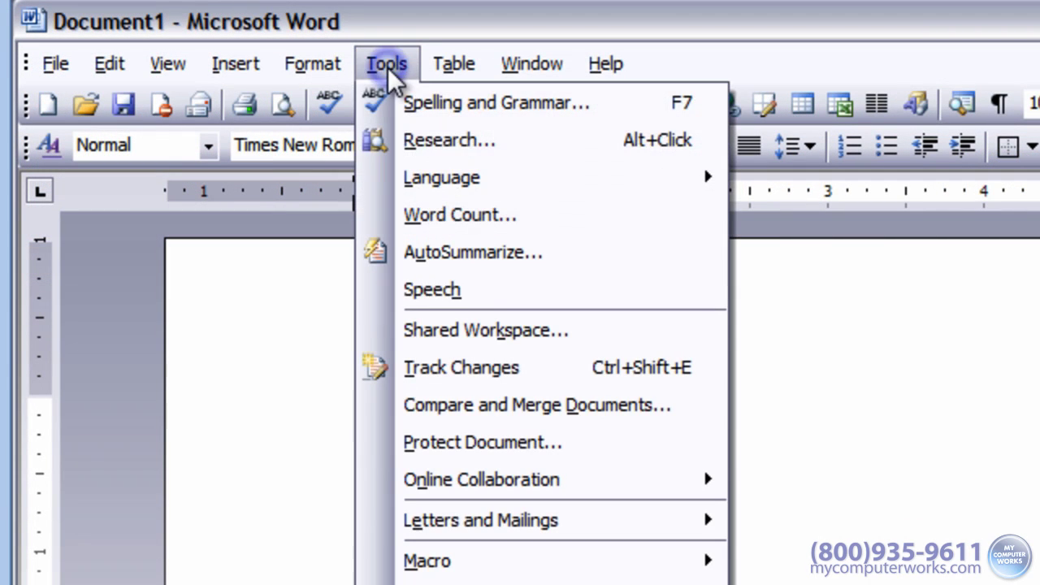
mouse_move(397, 118)
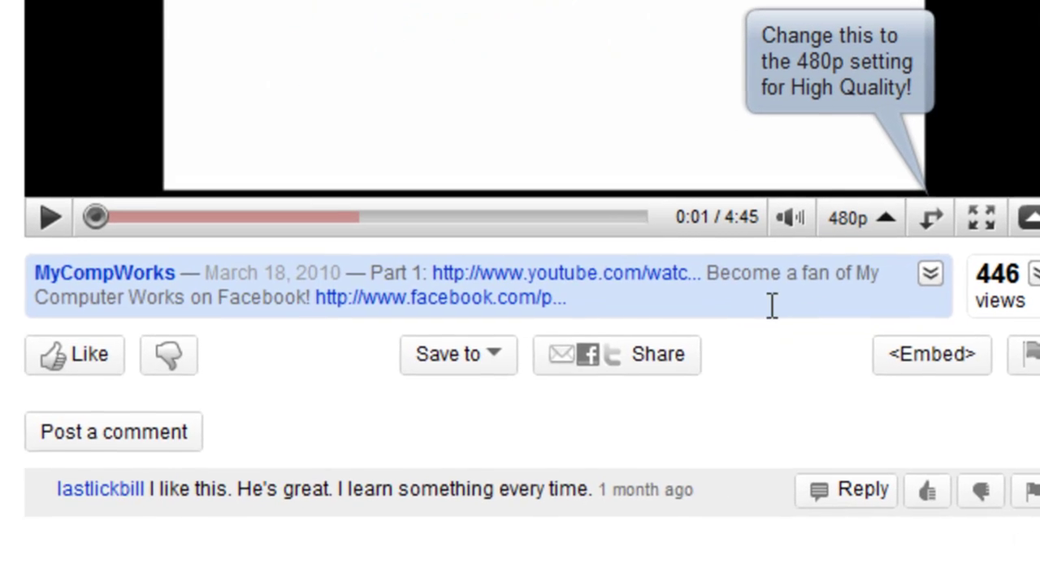
Step: Switch to the YouTube video page and expand the full description below the video
left_click(693, 353)
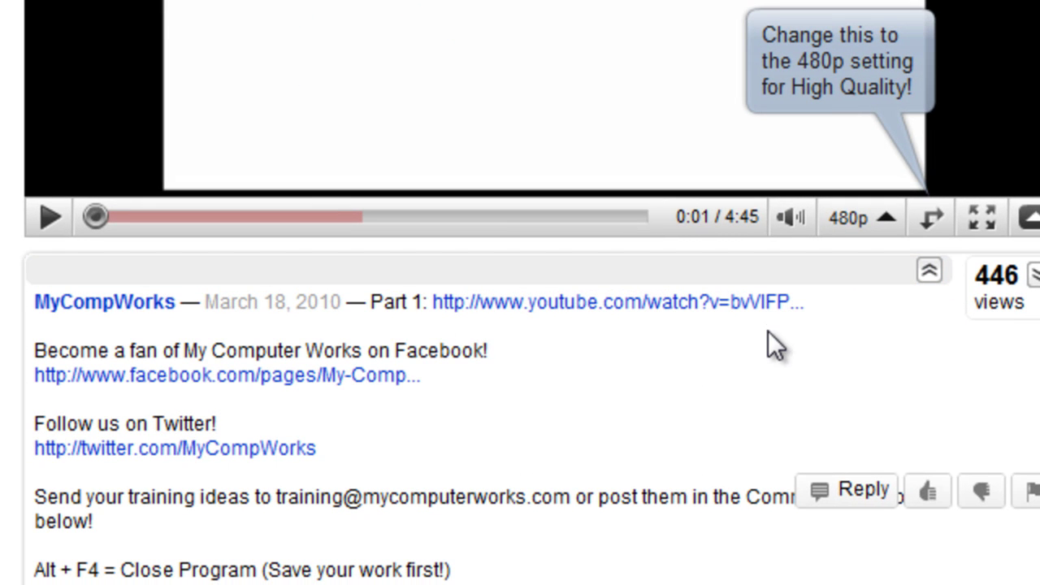